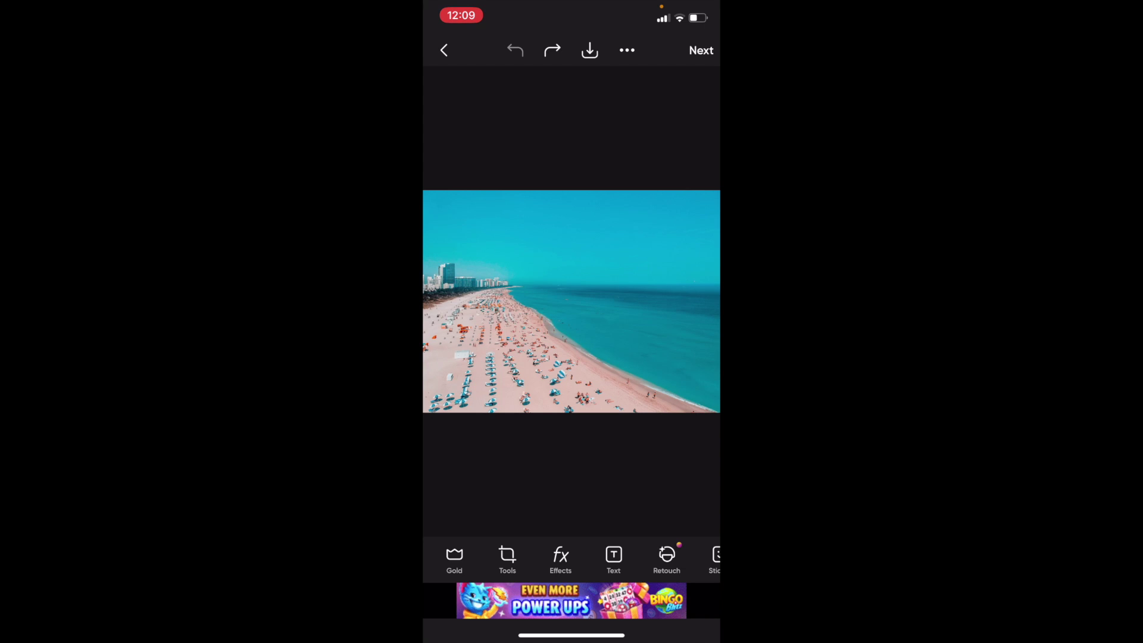
- Open Shape Crop from Tools on the beach photo
left_click(506, 559)
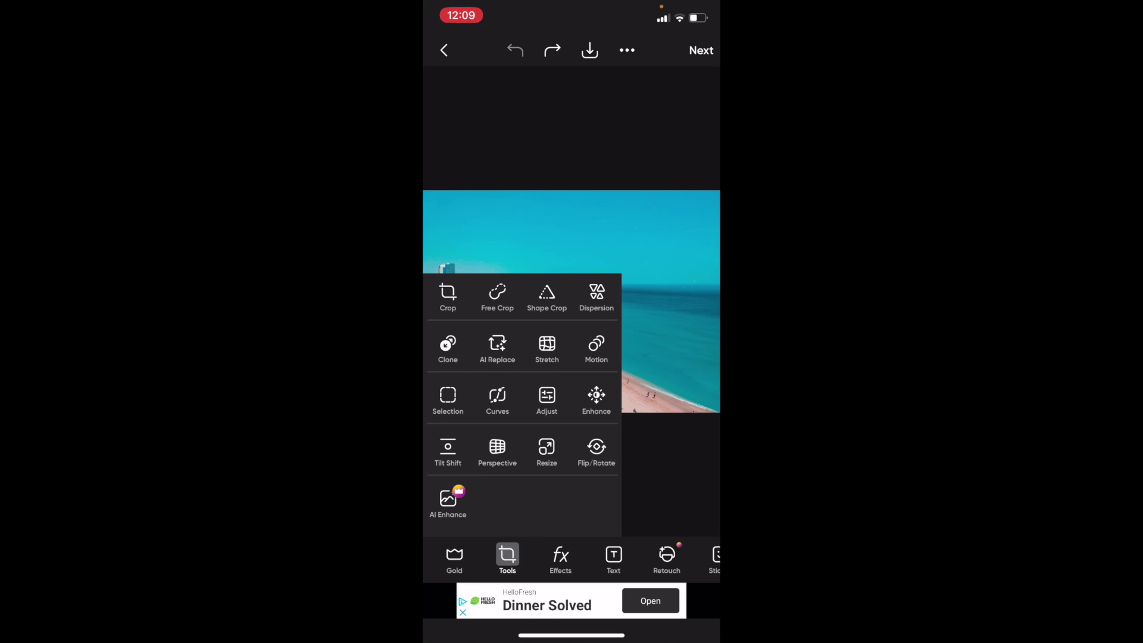
left_click(547, 297)
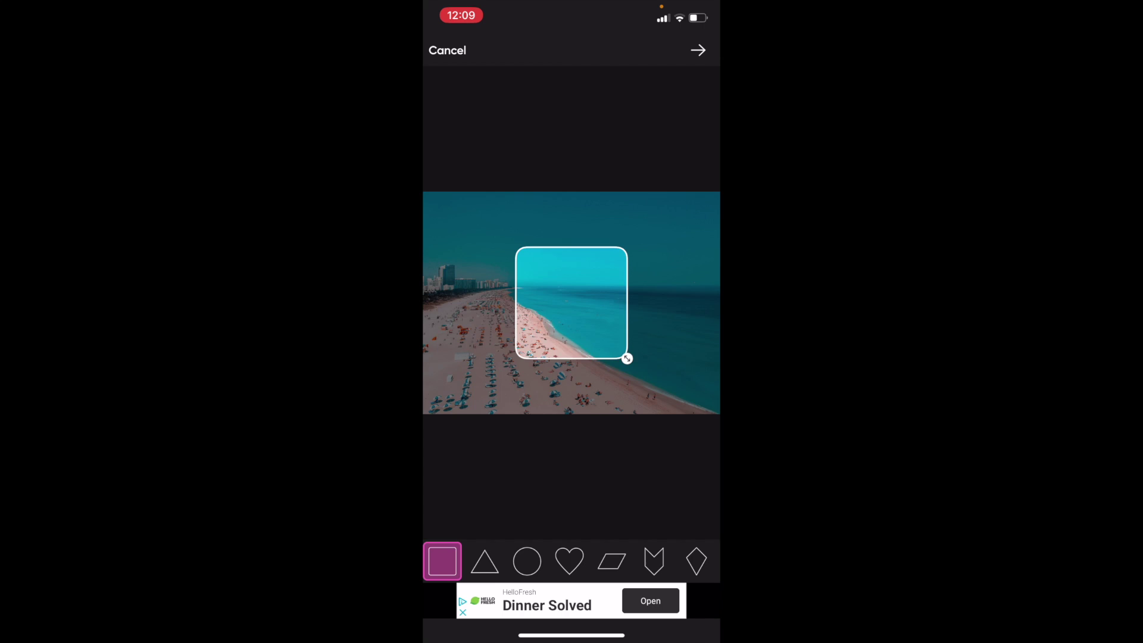
- Drag the corner handle to reshape the square crop frame into a wider, shorter rectangle
left_click_drag(627, 358, 637, 350)
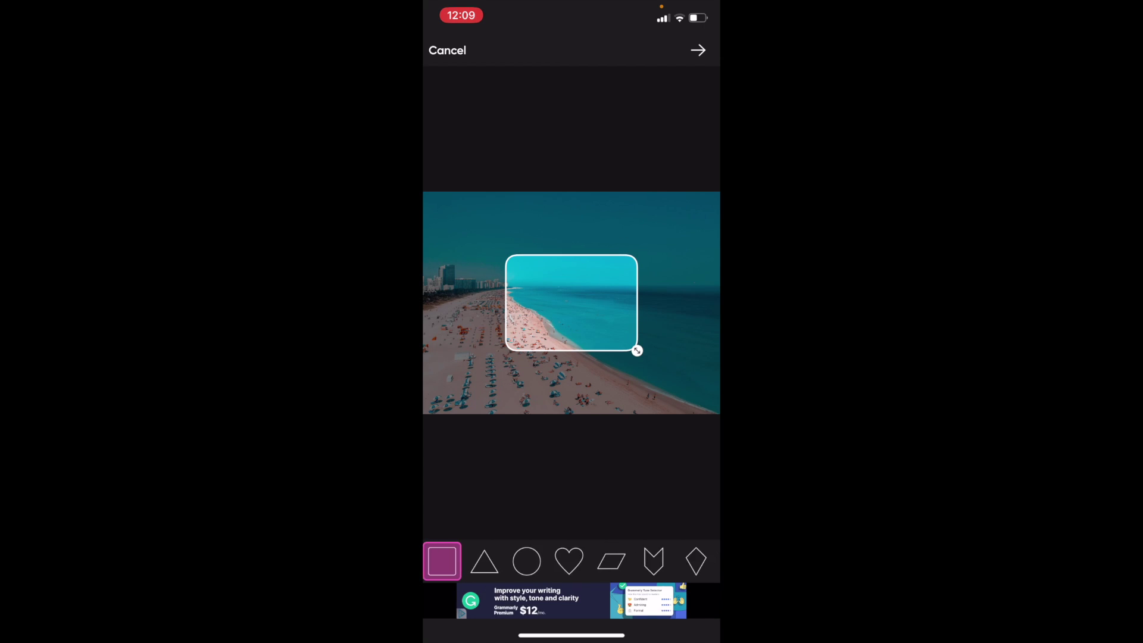
- Switch the crop to a circle, move it over the buildings and beach, and stretch it into a wide oval
left_click(527, 561)
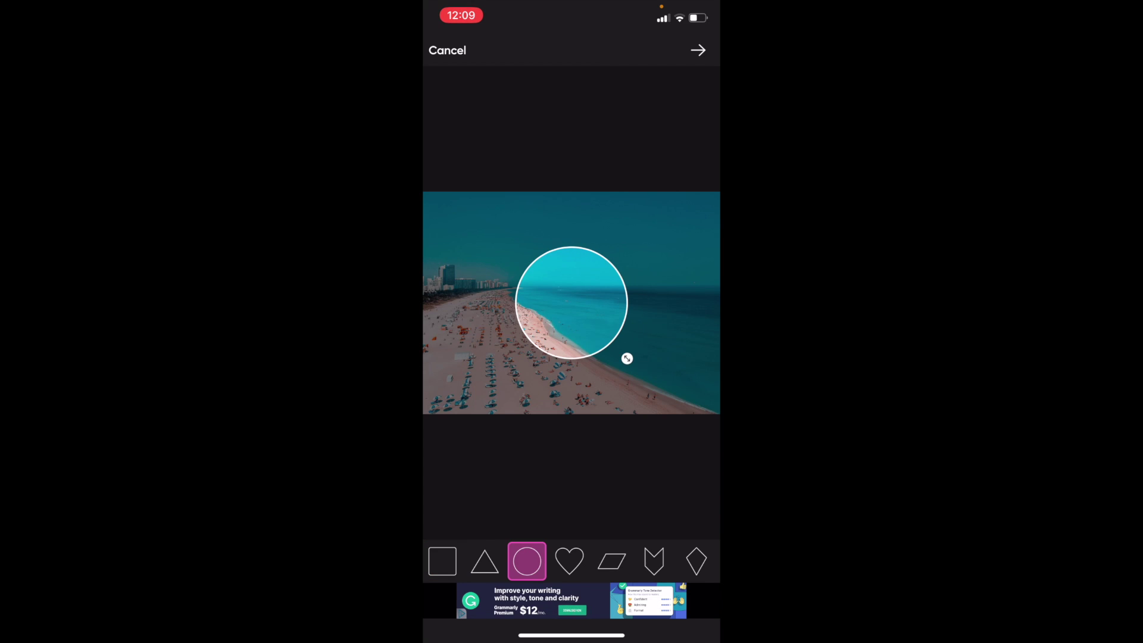
mouse_move(572, 301)
left_mouse_down()
mouse_move(524, 332)
mouse_move(477, 299)
mouse_move(479, 282)
mouse_move(613, 287)
mouse_move(526, 307)
mouse_move(485, 281)
mouse_move(545, 290)
left_mouse_up()
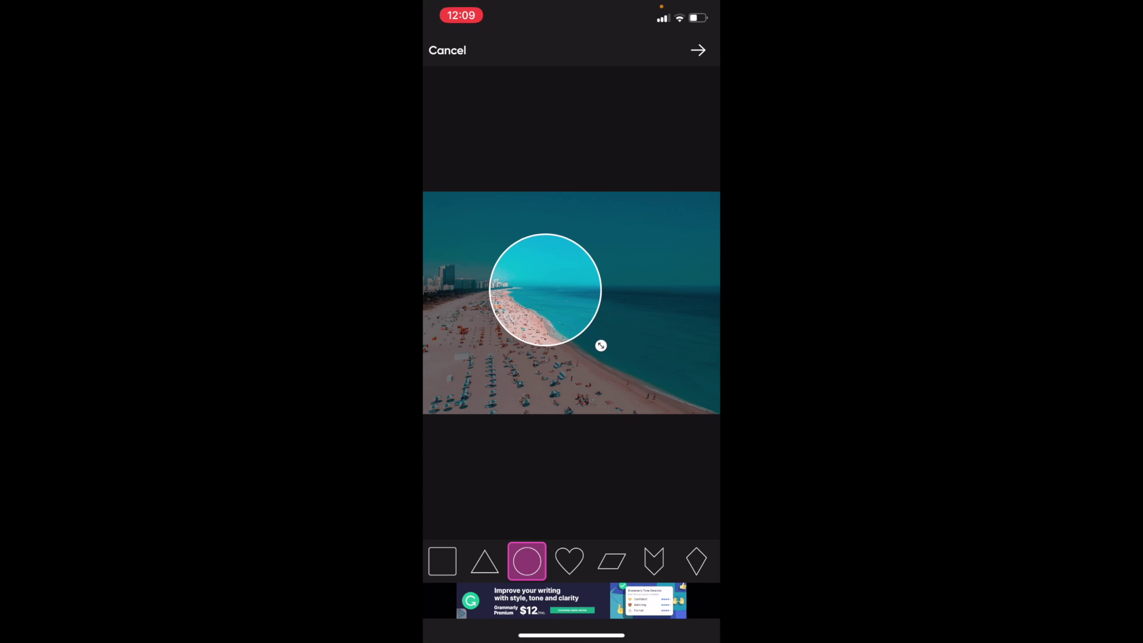
mouse_move(601, 346)
left_mouse_down()
mouse_move(628, 360)
mouse_move(684, 327)
mouse_move(679, 352)
mouse_move(609, 381)
mouse_move(668, 352)
mouse_move(649, 346)
left_mouse_up()
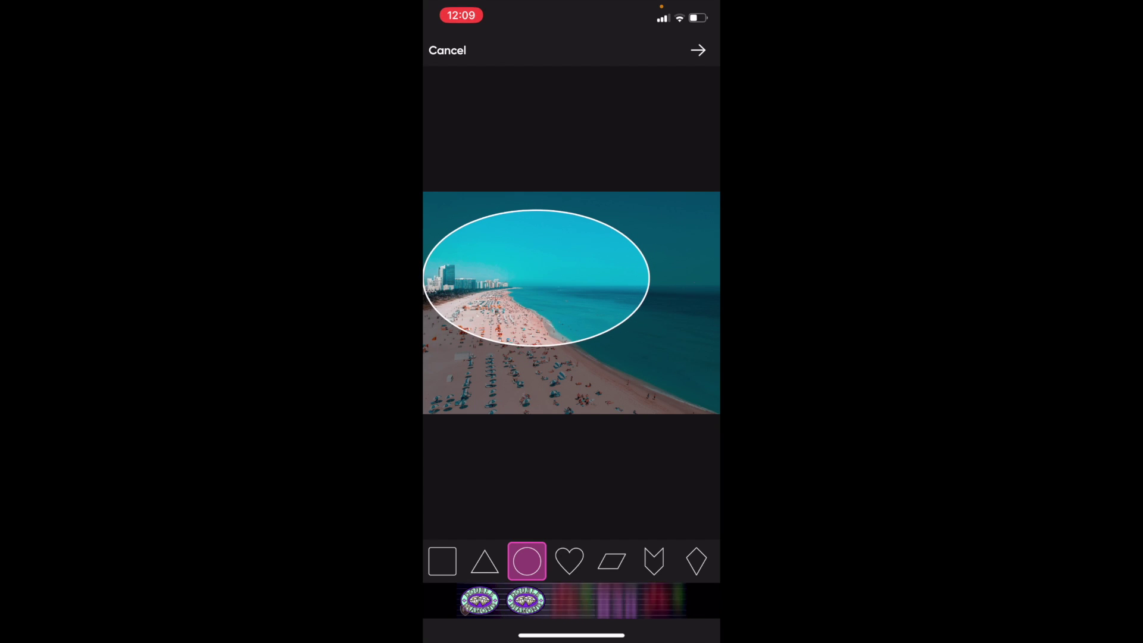